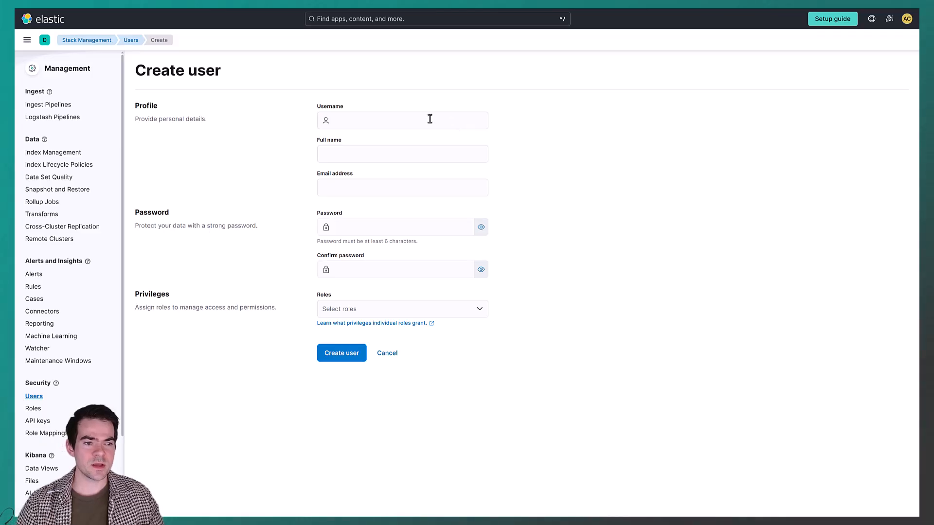
# Enter my_anonymous_user as the new user's username
pyautogui.click(420, 118)
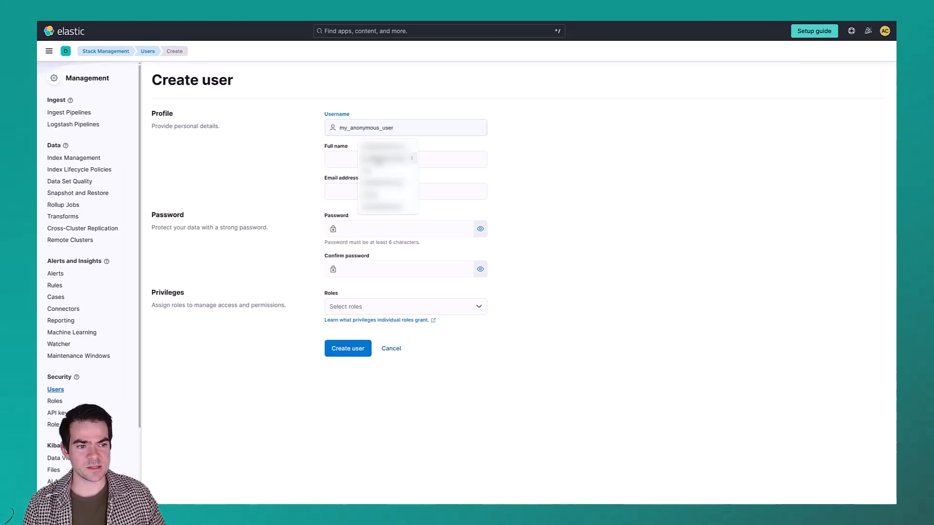
pyautogui.click(379, 199)
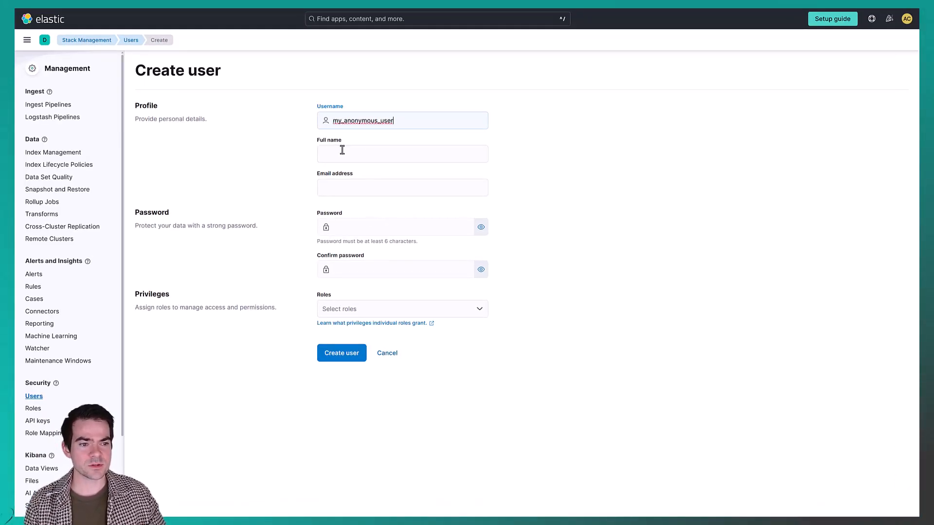
# Paste the new user's password into both password fields
pyautogui.click(451, 225)
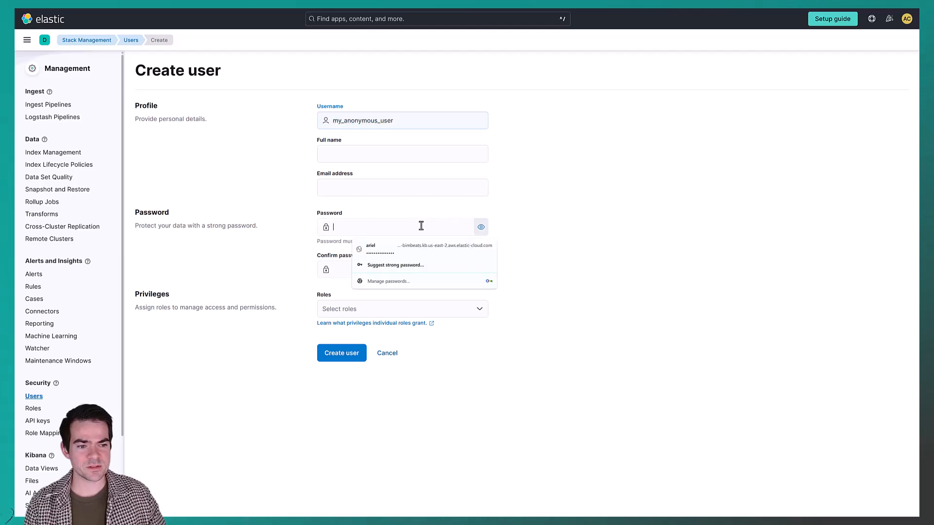
pyautogui.hotkey('ctrl', 'v')
pyautogui.click(346, 270)
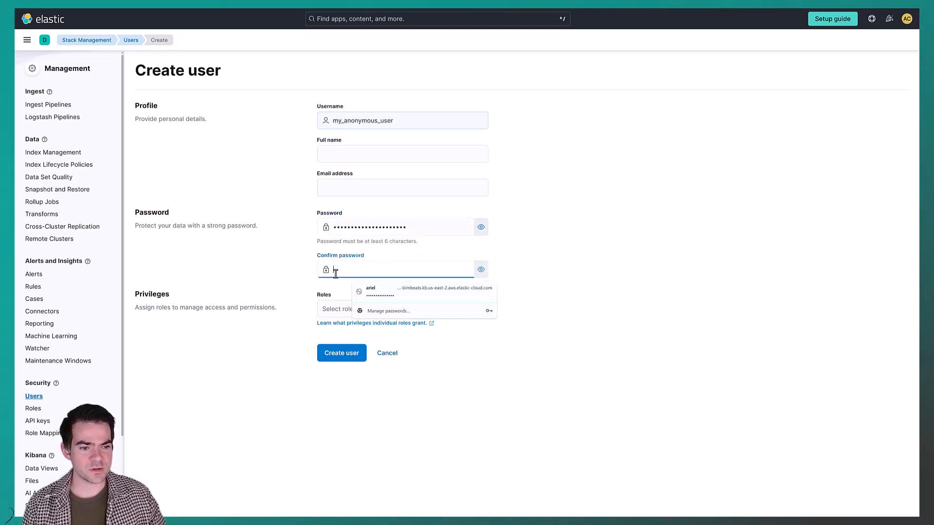
pyautogui.hotkey('ctrl', 'v')
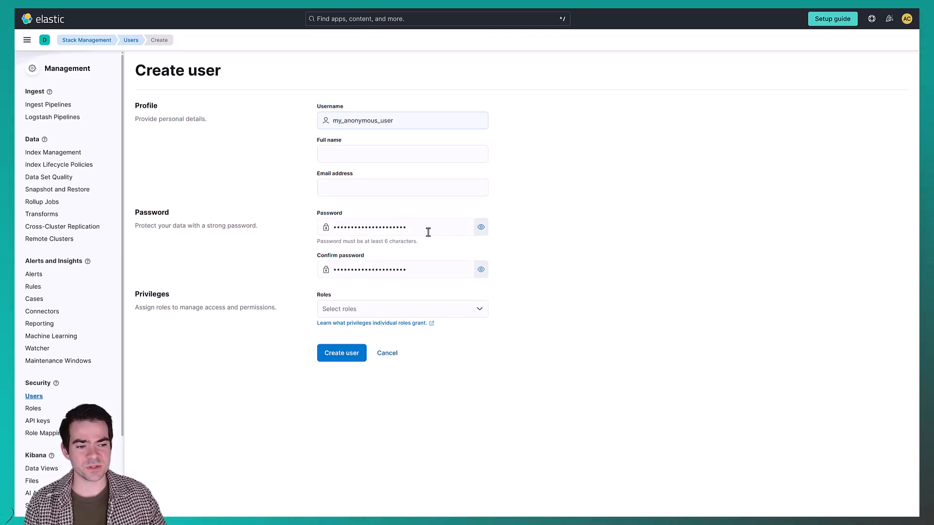
# Assign the viewer role to the user and create the user
pyautogui.click(384, 309)
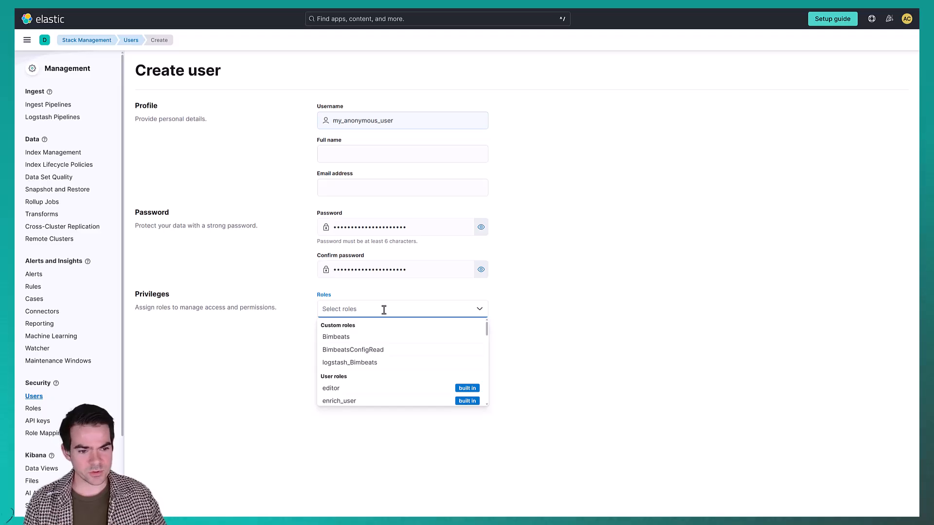
pyautogui.write('v')
pyautogui.click(371, 338)
pyautogui.click(343, 456)
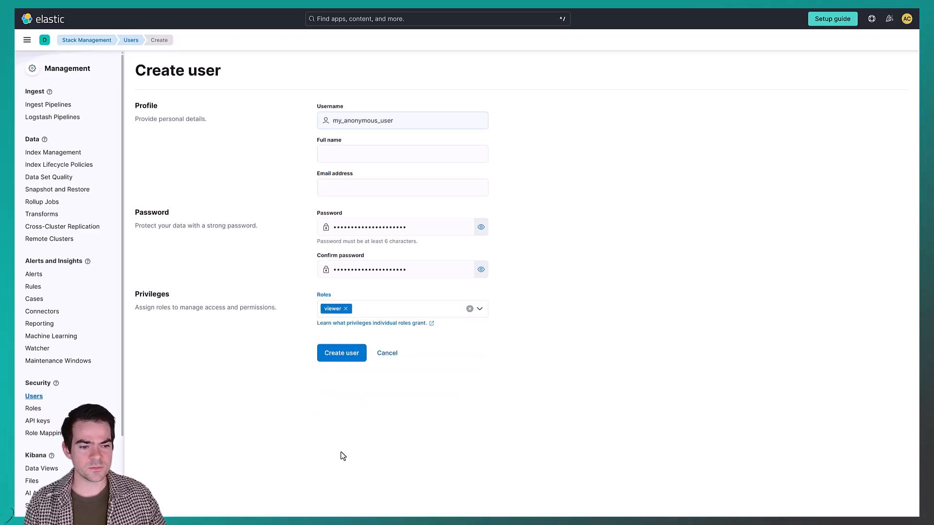
pyautogui.click(345, 358)
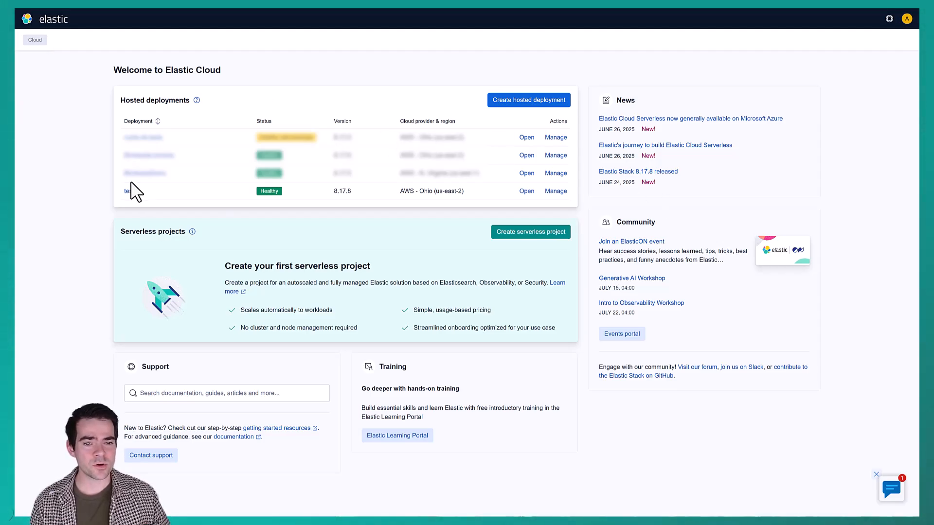
# Replace the test deployment's Kibana user settings with the pasted anonymous authentication provider configuration, including the user's password
pyautogui.click(557, 191)
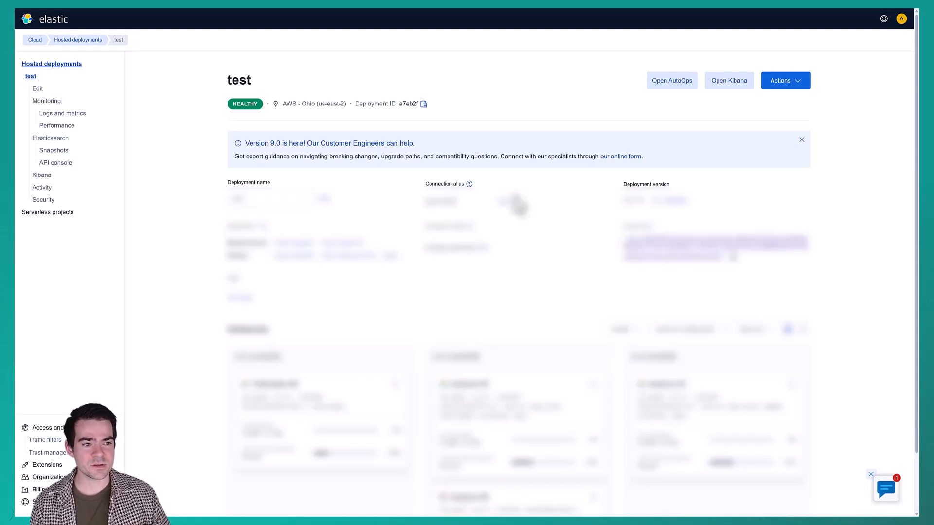
pyautogui.click(35, 89)
pyautogui.scroll(-5, 303, 194)
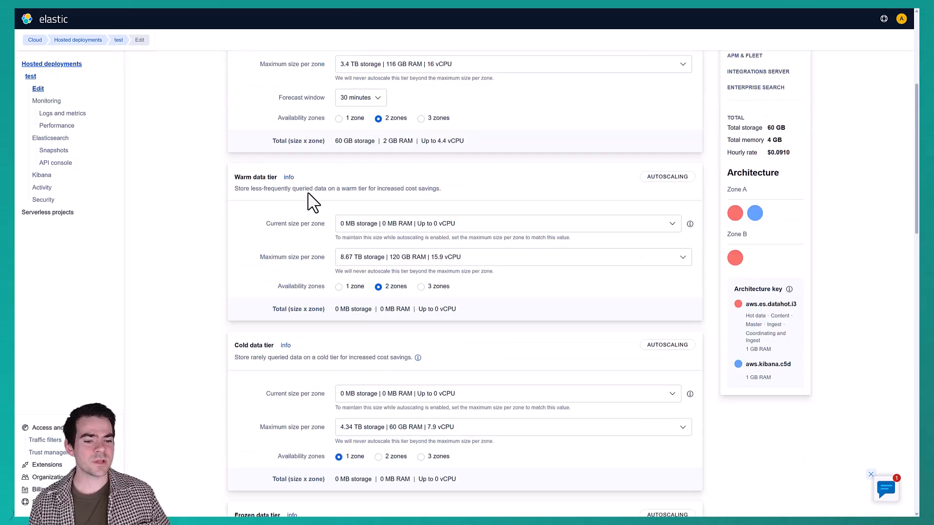
pyautogui.scroll(-15, 316, 204)
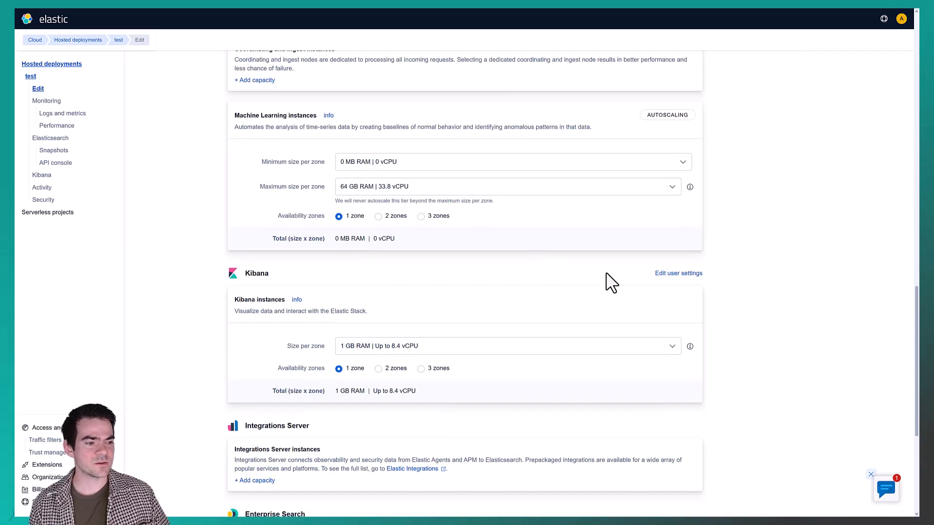
pyautogui.click(677, 274)
pyautogui.moveTo(633, 190); pyautogui.dragTo(486, 127)
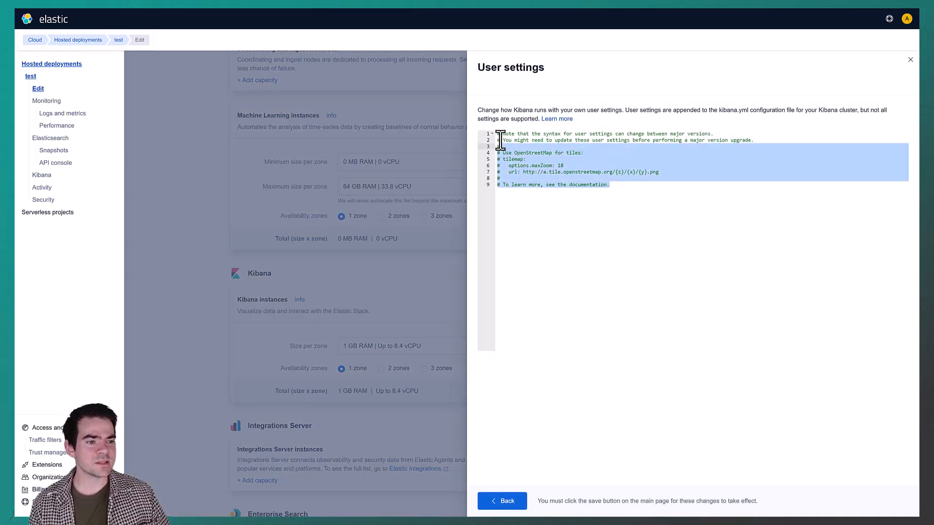
pyautogui.press('BackSpace')
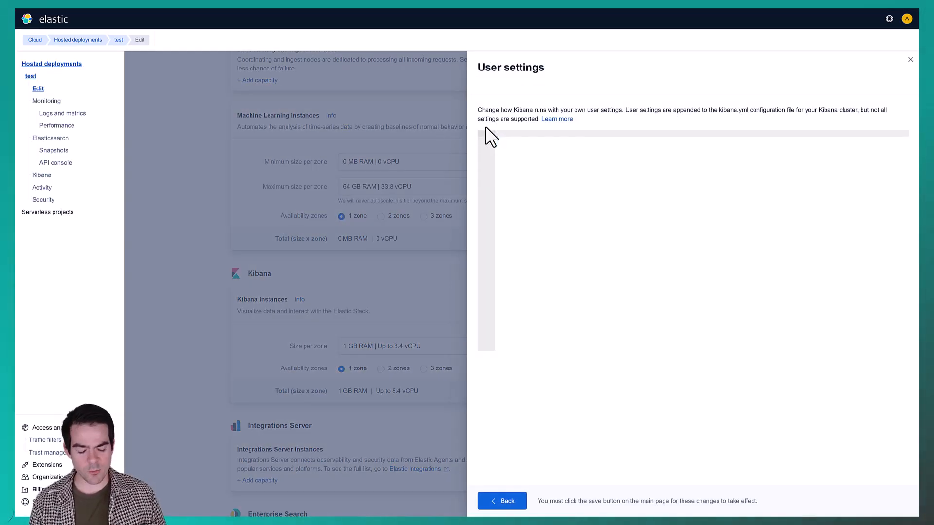
pyautogui.hotkey('ctrl', 'v')
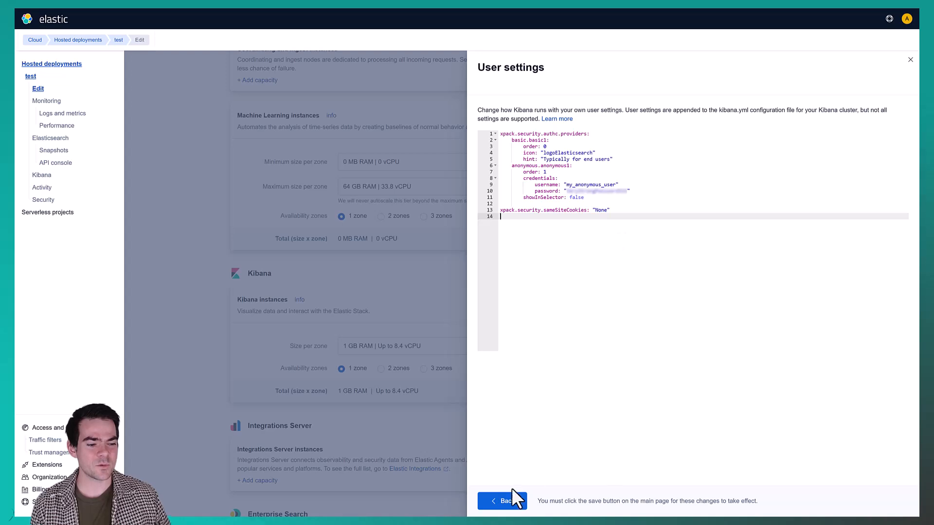
pyautogui.click(501, 501)
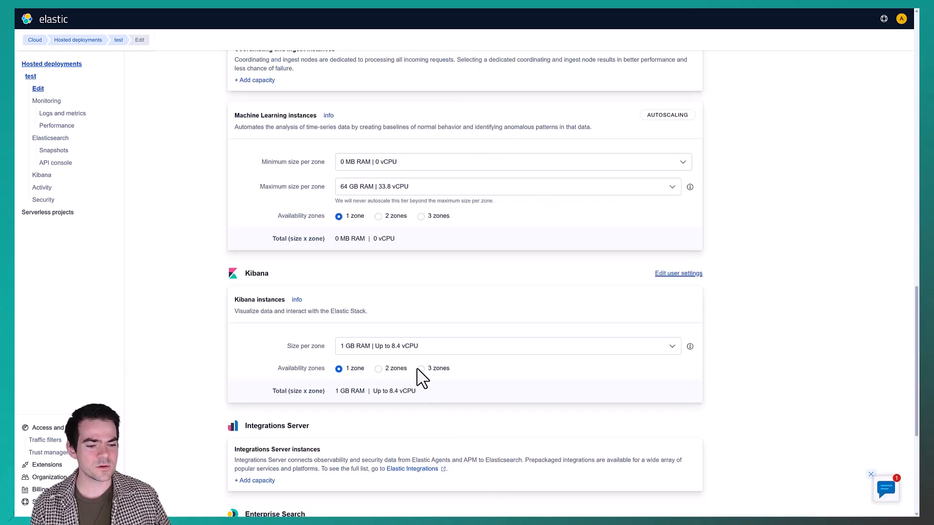
# Save the deployment and confirm the configuration changes
pyautogui.scroll(-5, 421, 377)
pyautogui.click(266, 479)
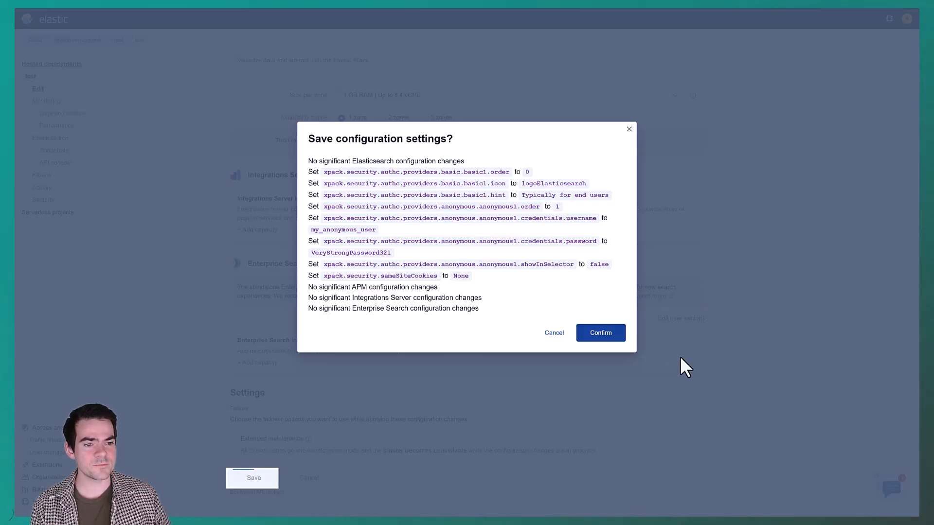
pyautogui.click(601, 333)
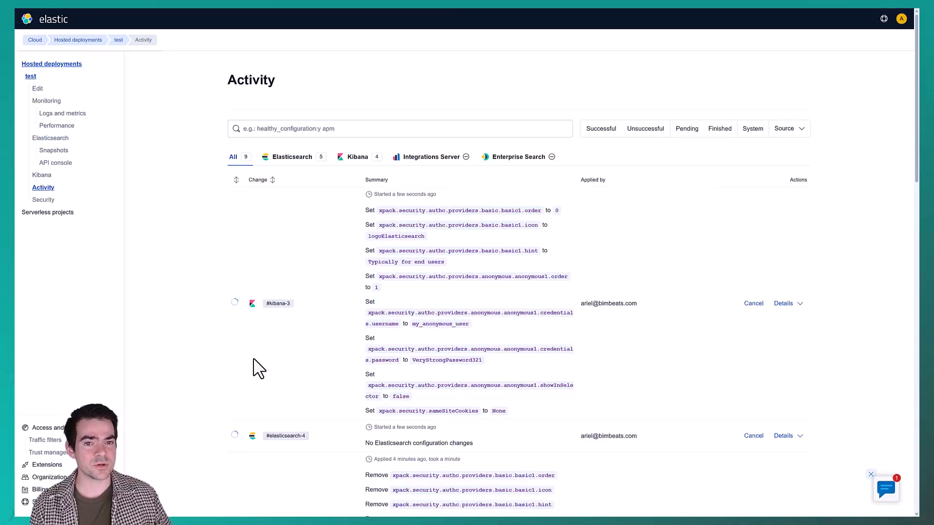
# Copy the Sample Dashboard's embed code with Query, Time filter and Filter bar included
pyautogui.click(34, 40)
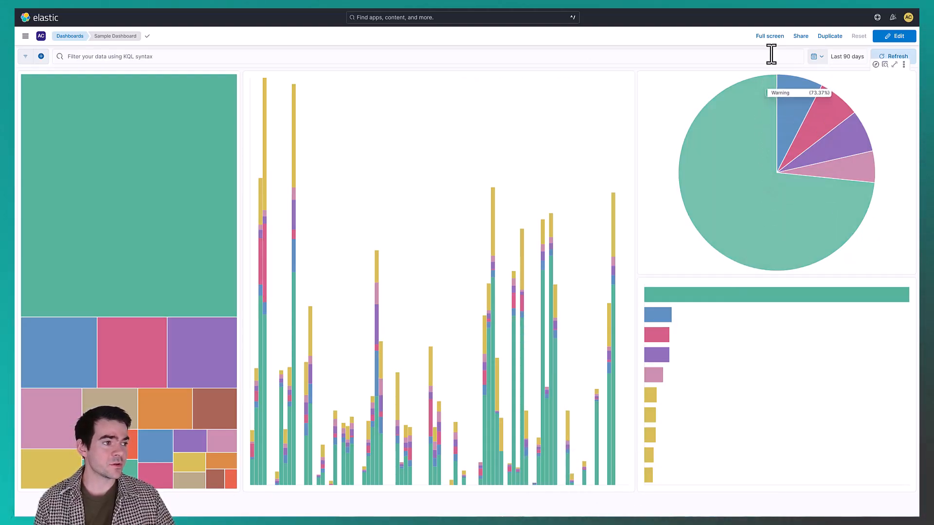
pyautogui.click(800, 36)
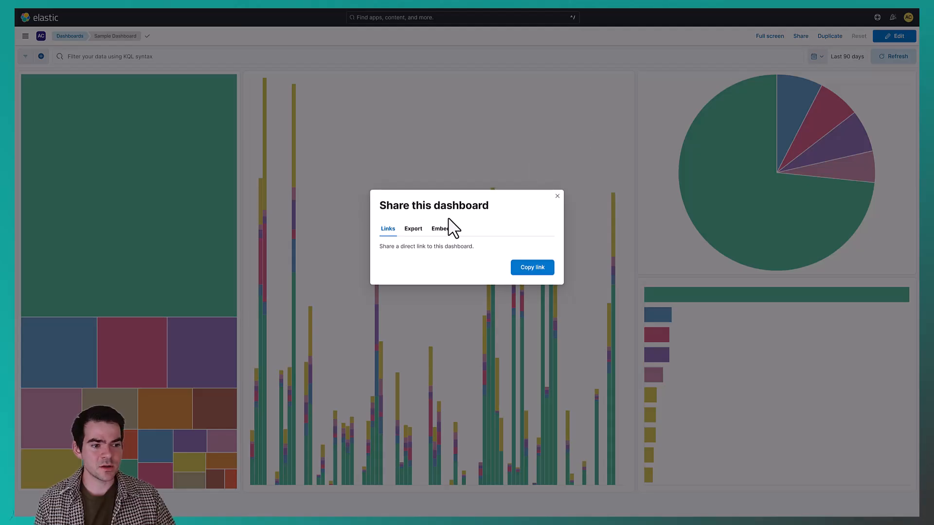
pyautogui.click(445, 229)
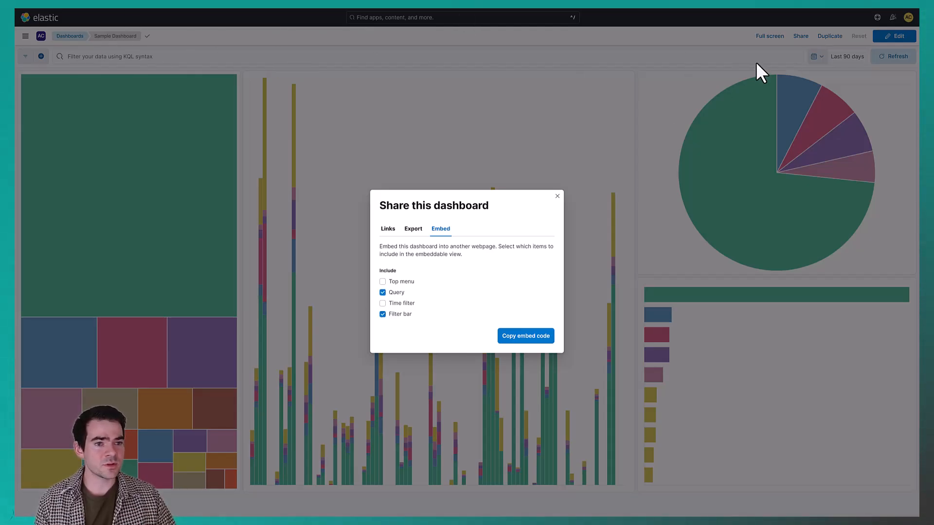
pyautogui.click(382, 303)
pyautogui.click(384, 314)
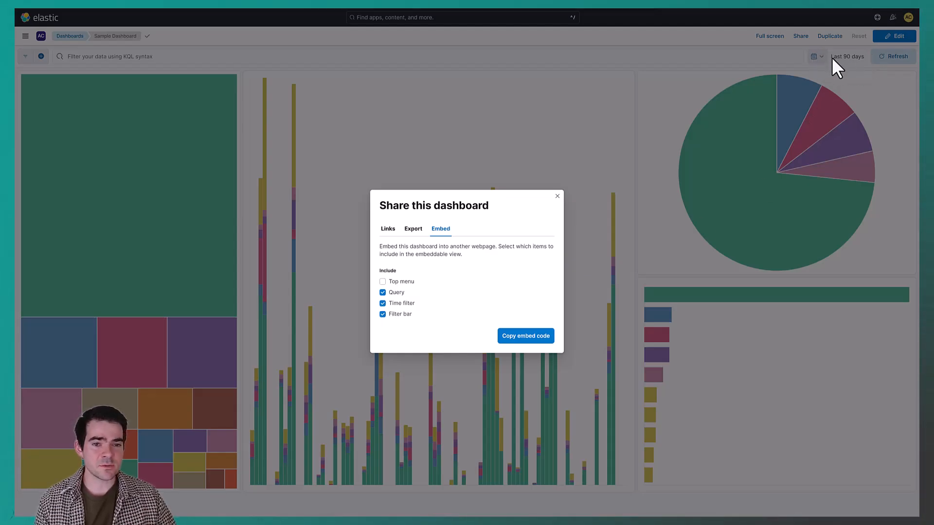
pyautogui.click(395, 316)
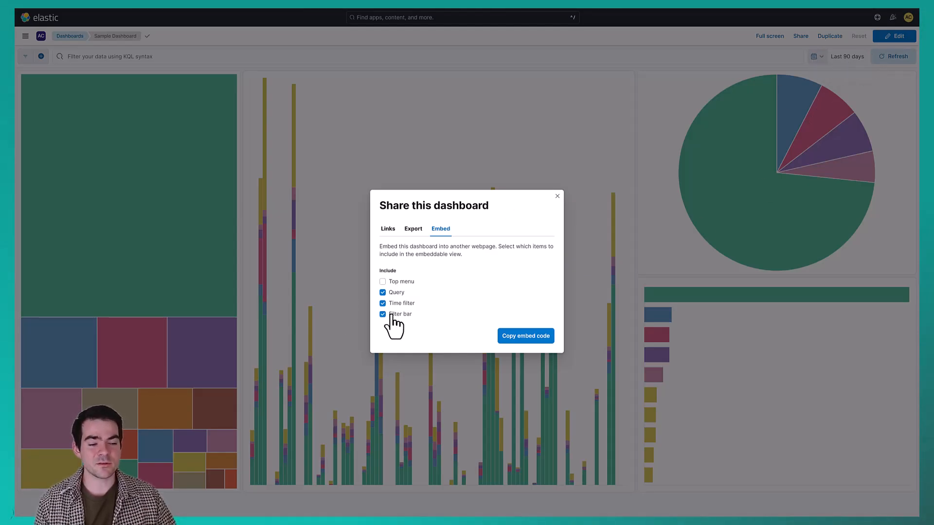
pyautogui.click(543, 337)
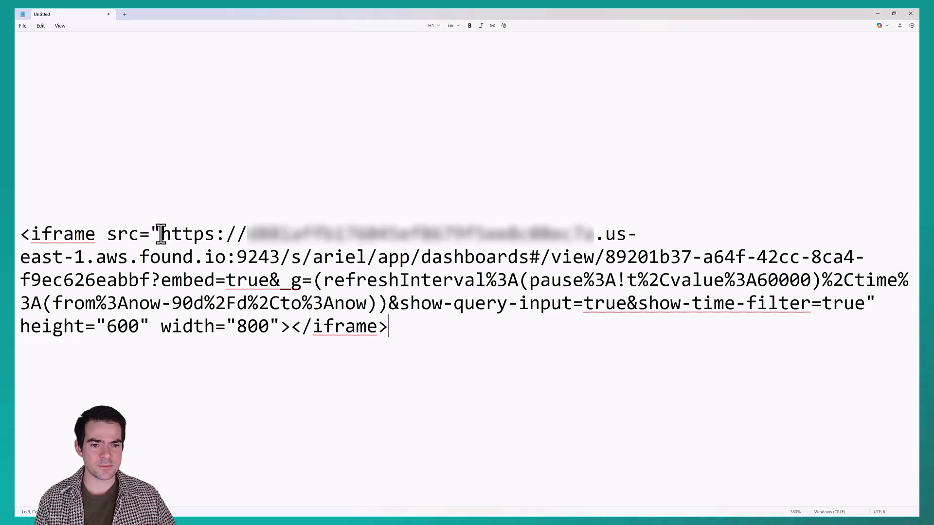
# In the text editor, delete the iframe markup around the pasted embed code, leaving only the dashboard URL
pyautogui.moveTo(161, 234); pyautogui.dragTo(17, 226)
pyautogui.press('BackSpace')
pyautogui.moveTo(429, 339); pyautogui.dragTo(18, 233)
pyautogui.press('BackSpace')
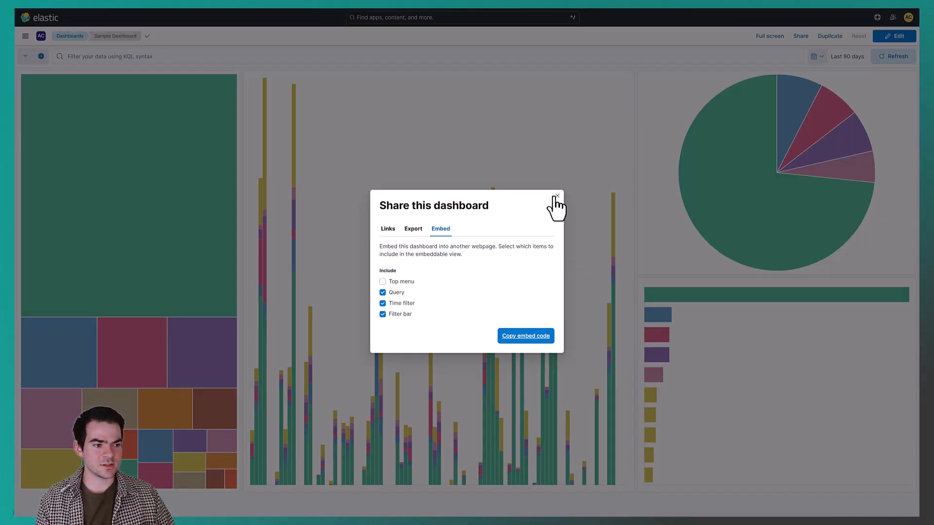
# Close the share dialog, open a new incognito browser window and load the copied dashboard URL
pyautogui.click(554, 197)
pyautogui.hotkey('ctrl', 'shift', 'n')
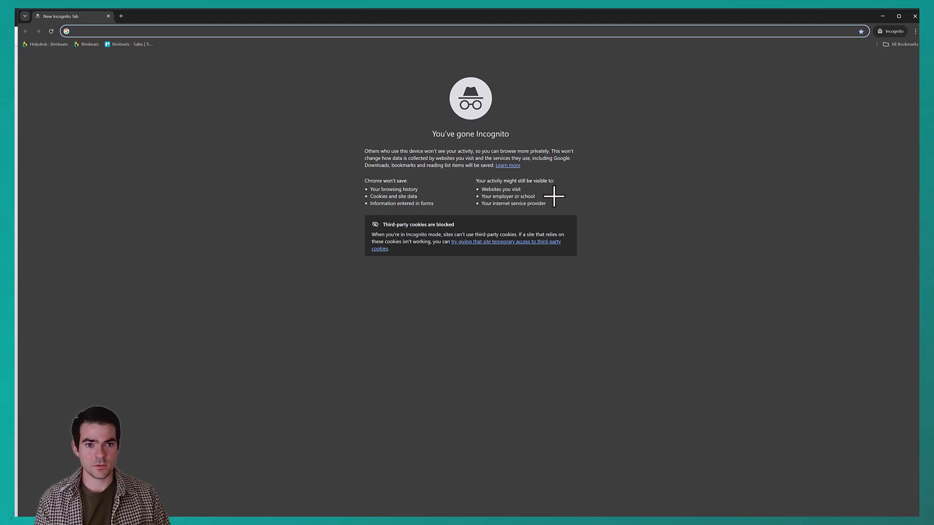
pyautogui.hotkey('ctrl', 'v')
pyautogui.press('Return')
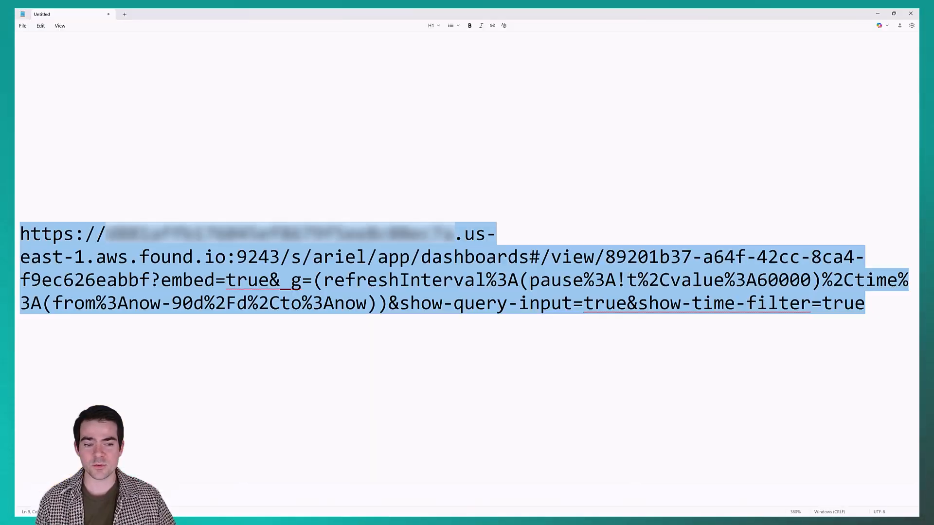
# Paste the ?auth_provider_hint=anonymous1 parameter on a new line below the URL in the text editor
pyautogui.click(378, 329)
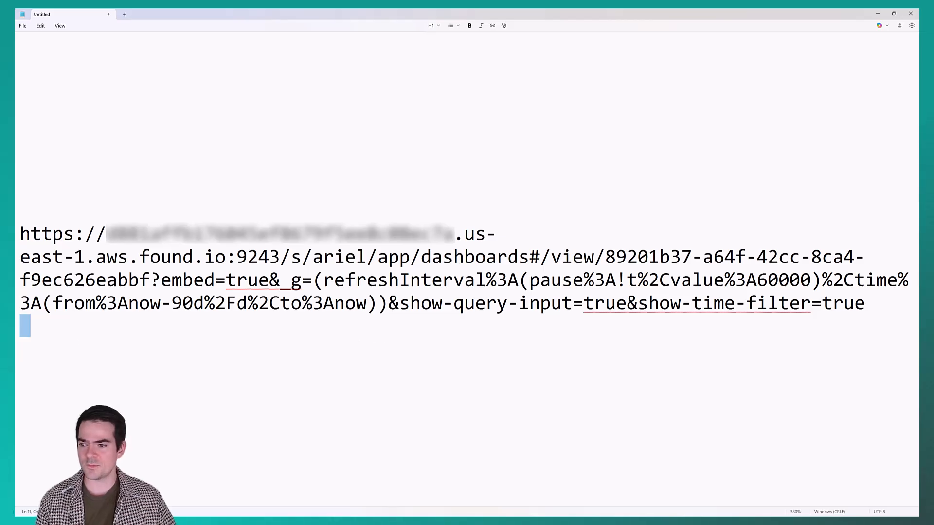
pyautogui.hotkey('alt', 'Tab')
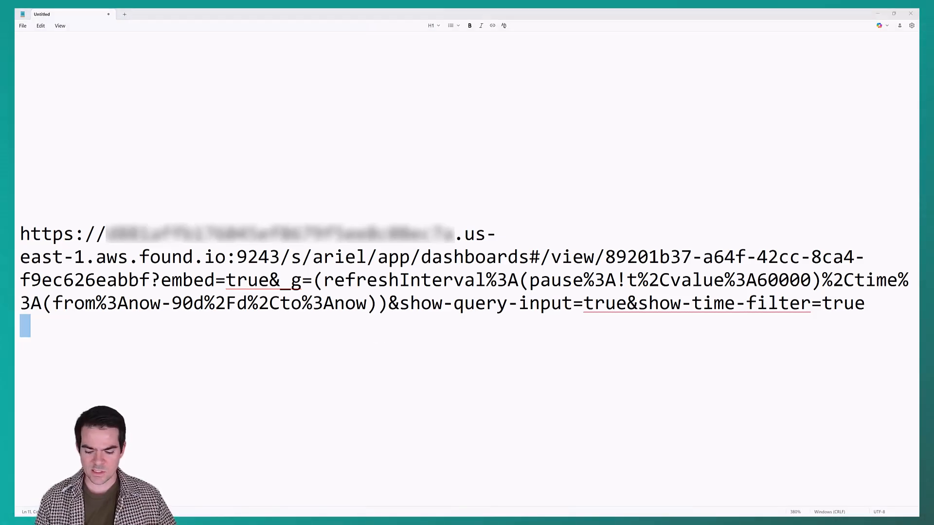
pyautogui.click(235, 352)
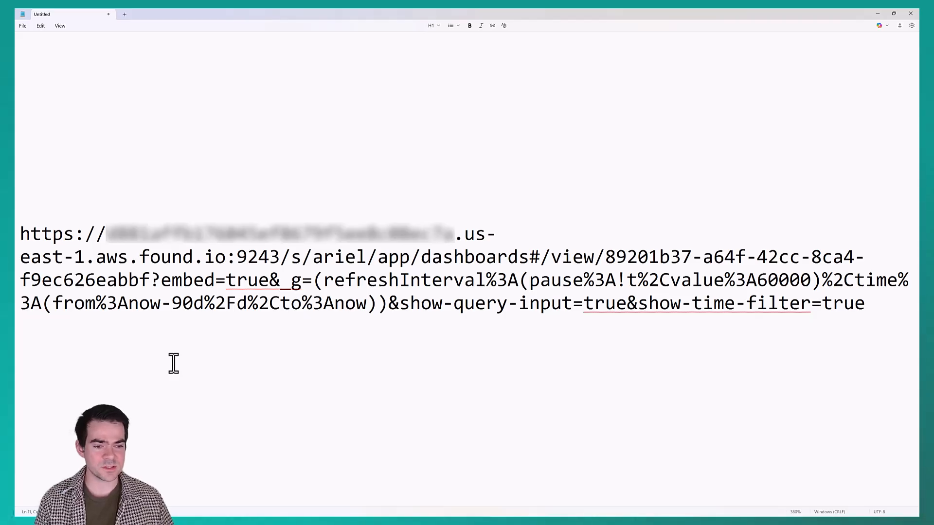
pyautogui.write('?auth_provider_hint=anonymous1')
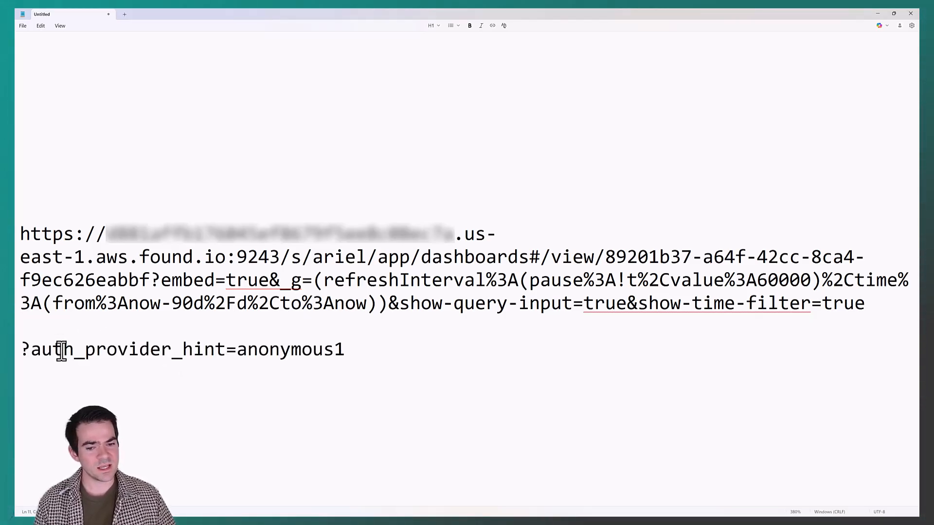
pyautogui.moveTo(236, 349); pyautogui.dragTo(354, 350)
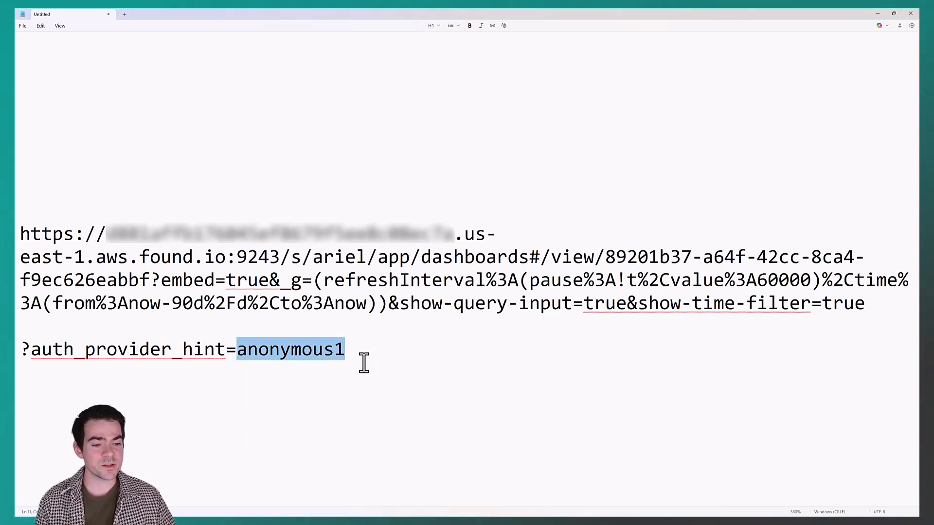
pyautogui.click(362, 358)
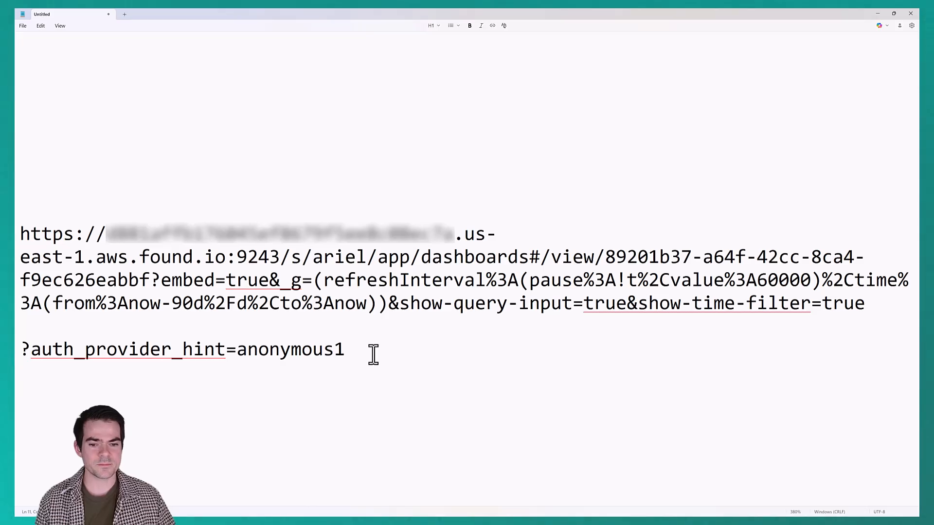
# Move the ?auth_provider_hint=anonymous1 parameter into the URL right after dashboards, then select the whole URL
pyautogui.moveTo(371, 356); pyautogui.dragTo(17, 368)
pyautogui.hotkey('ctrl', 'c')
pyautogui.press('BackSpace')
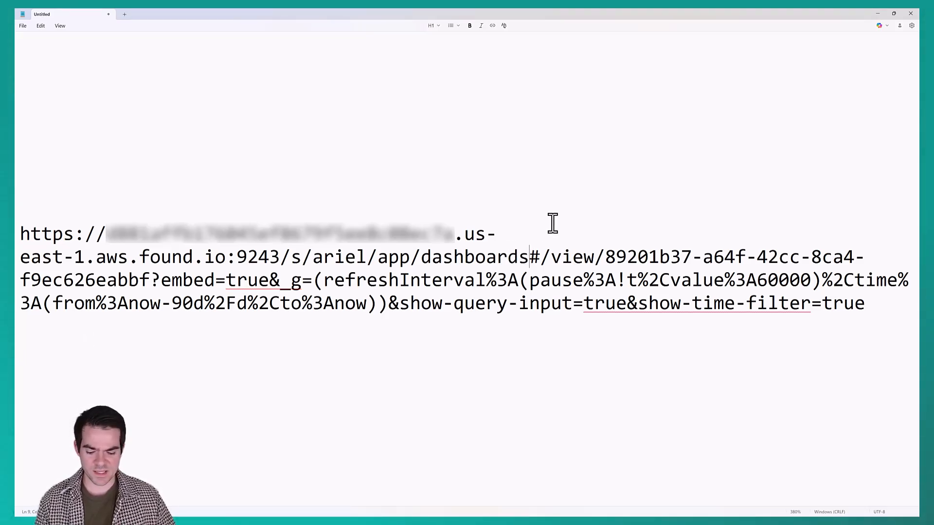
pyautogui.hotkey('ctrl', 'v')
pyautogui.moveTo(432, 327); pyautogui.dragTo(19, 235)
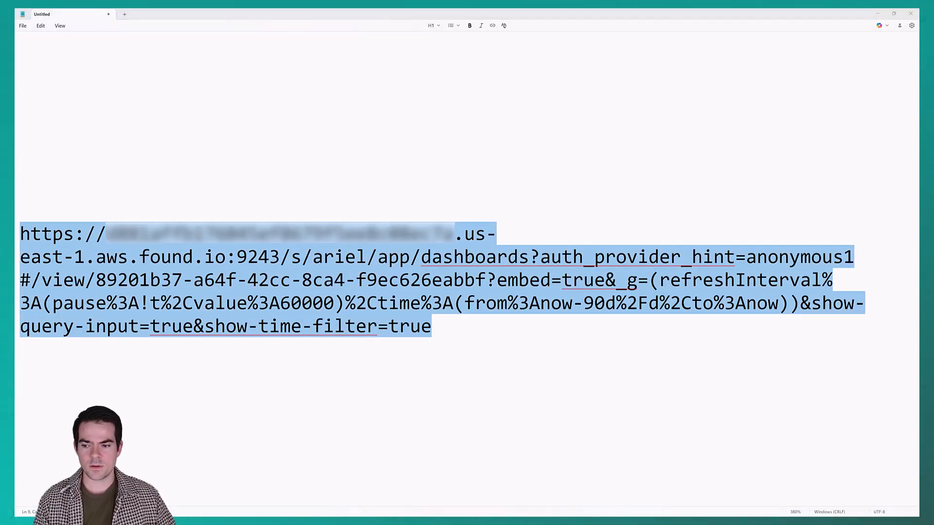
# Load the edited dashboard URL in the incognito window
pyautogui.hotkey('alt', 'Tab')
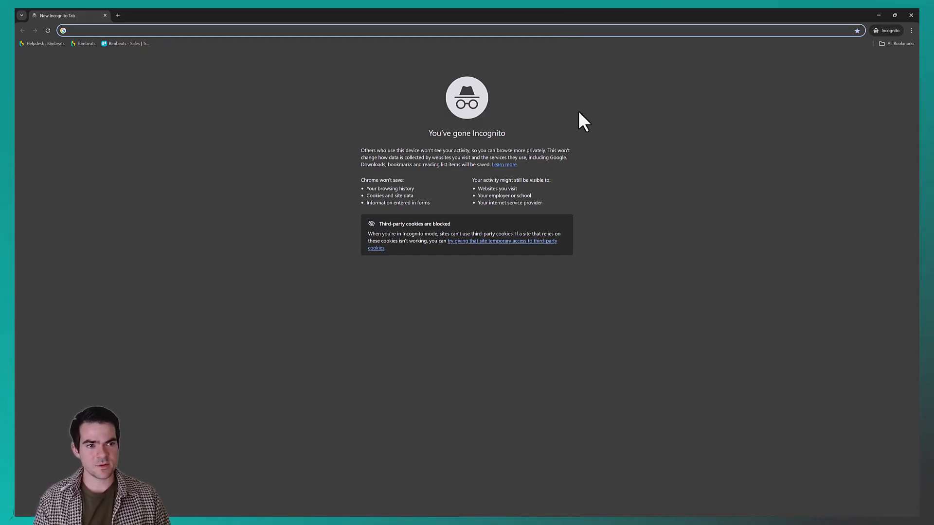
pyautogui.hotkey('ctrl', 'v')
pyautogui.press('Return')
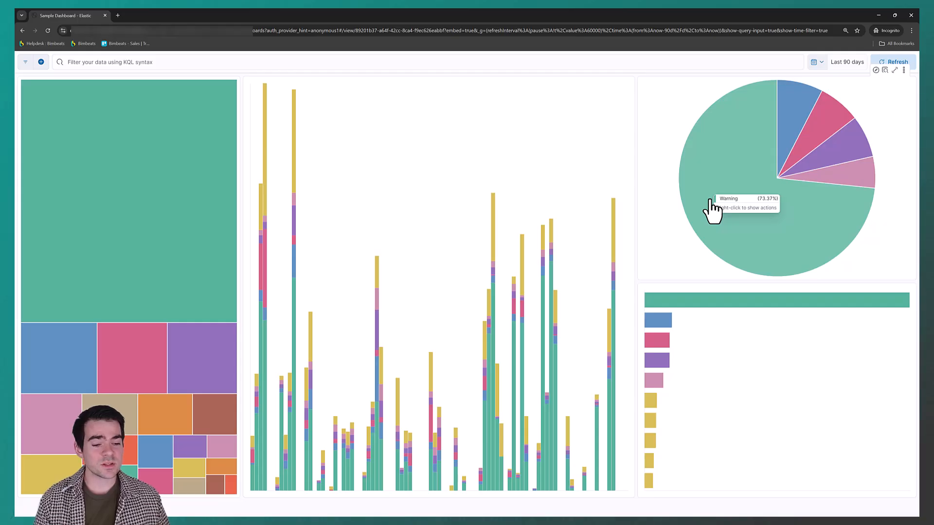
# Filter the dashboard by the Warning pie slice, then remove that filter
pyautogui.click(710, 200)
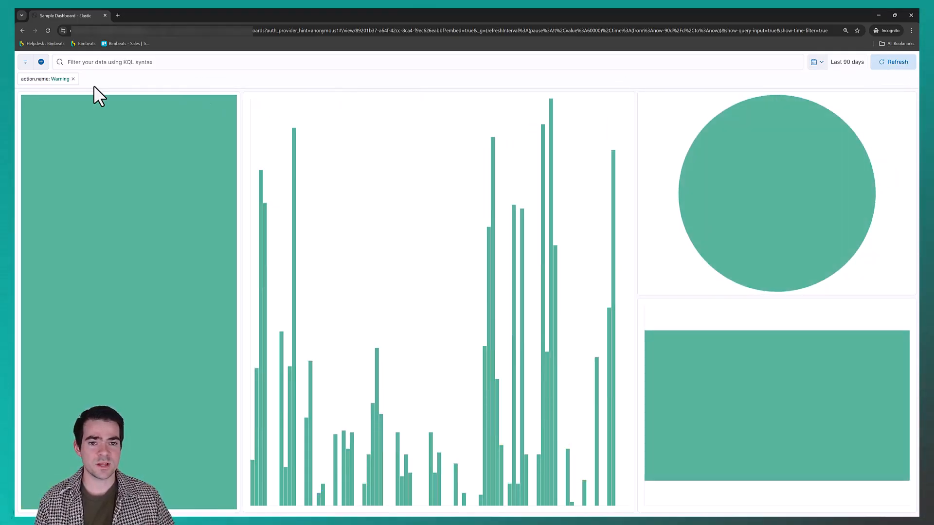
pyautogui.click(72, 79)
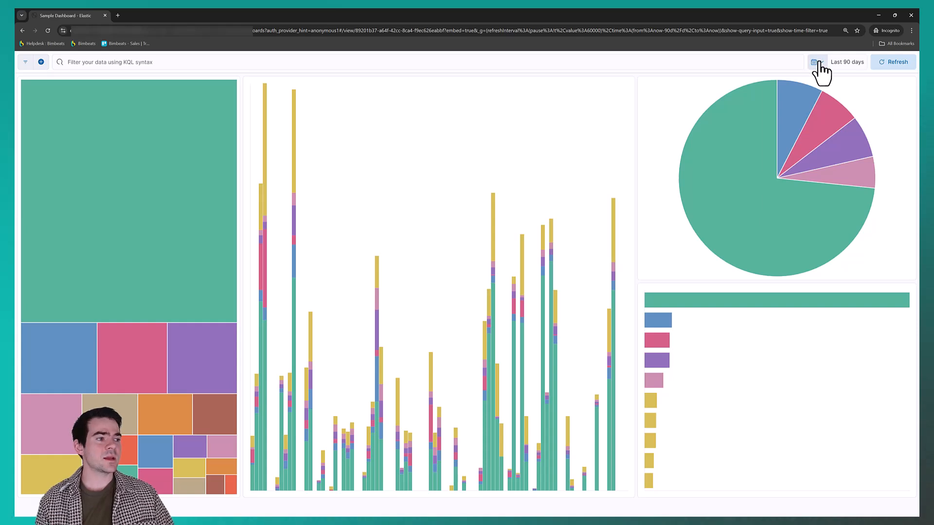
# Set the dashboard's time range to Last 7 days and select the page URL
pyautogui.click(815, 62)
pyautogui.click(854, 136)
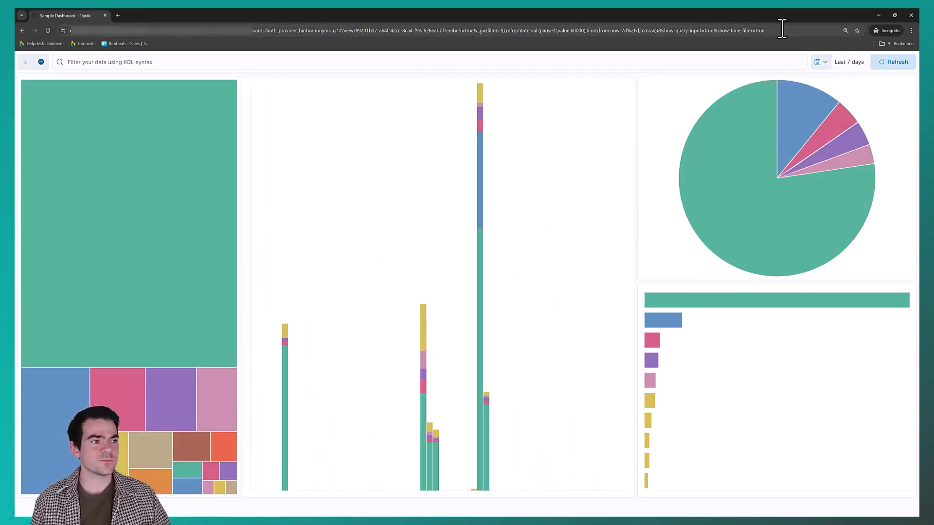
pyautogui.click(782, 30)
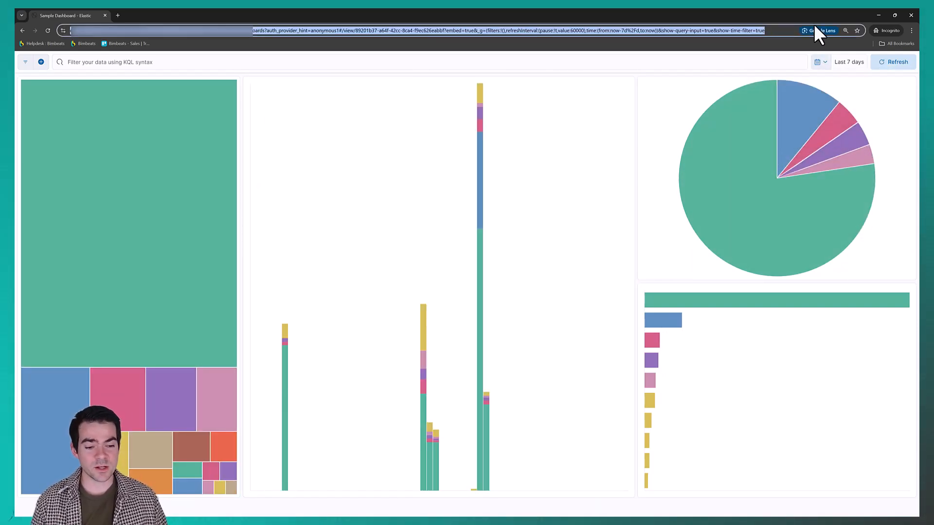